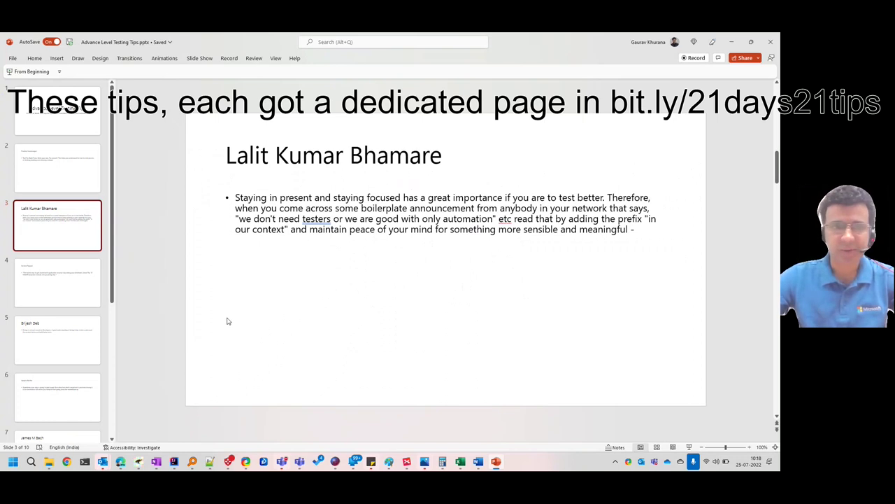
Review slides 4 through 10 of the plain deck.
left_click(71, 302)
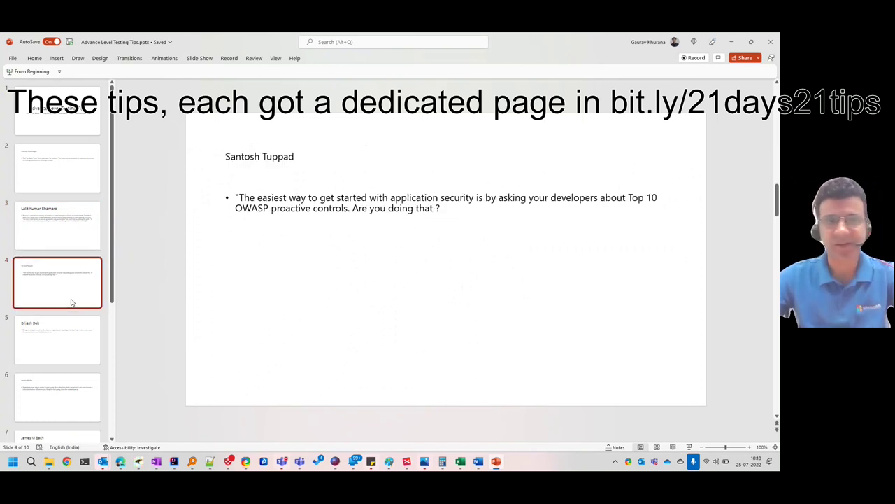
left_click(76, 341)
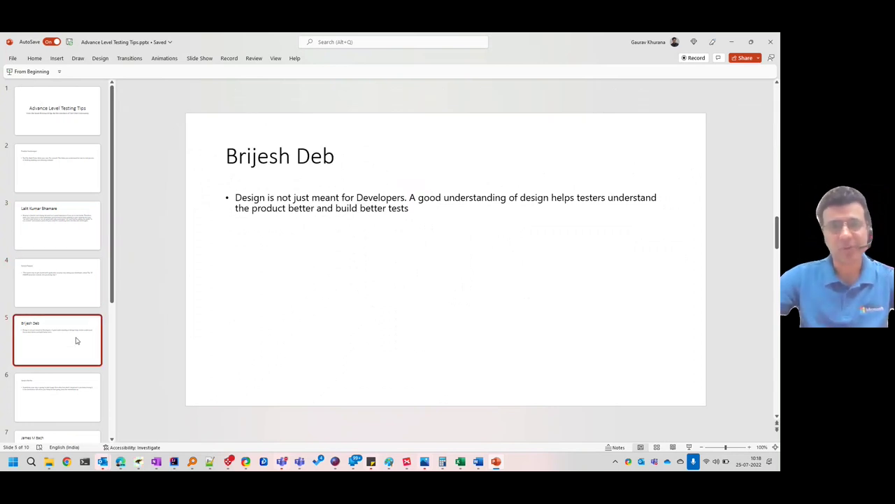
scroll(77, 343, "down", 1)
scroll(77, 344, "down", 1)
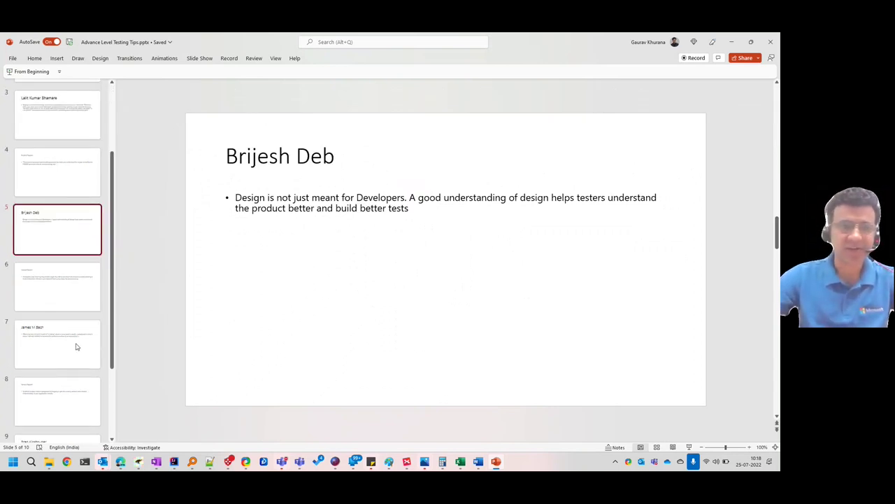
scroll(77, 346, "down", 2)
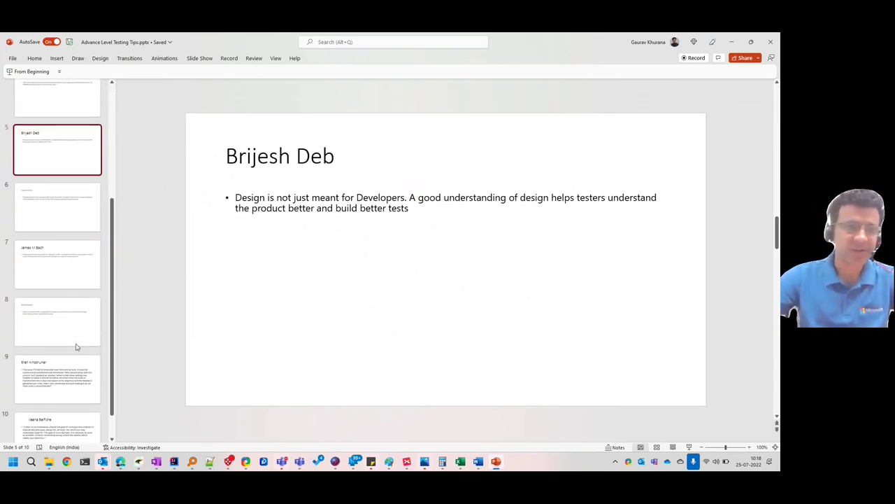
left_click(74, 223)
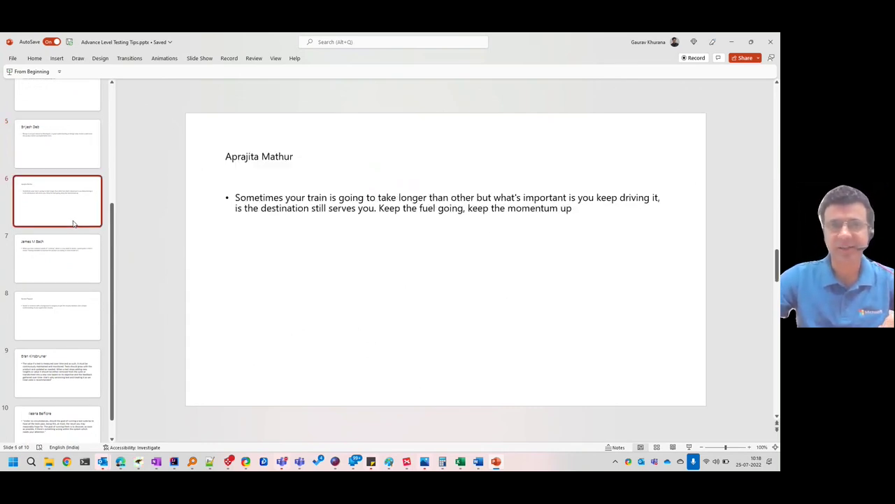
left_click(66, 268)
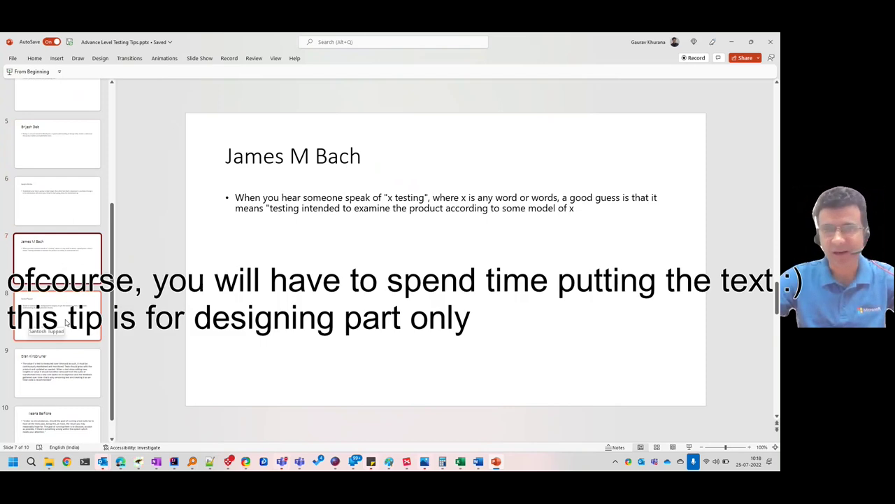
left_click(66, 322)
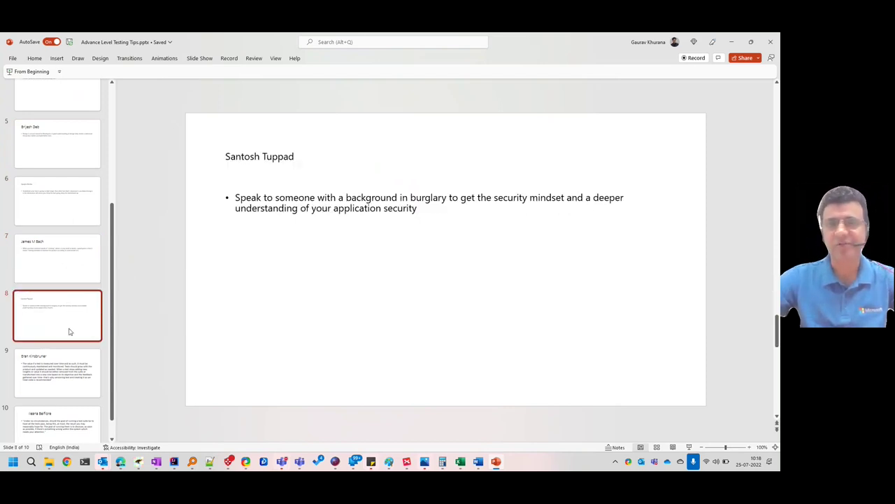
left_click(64, 372)
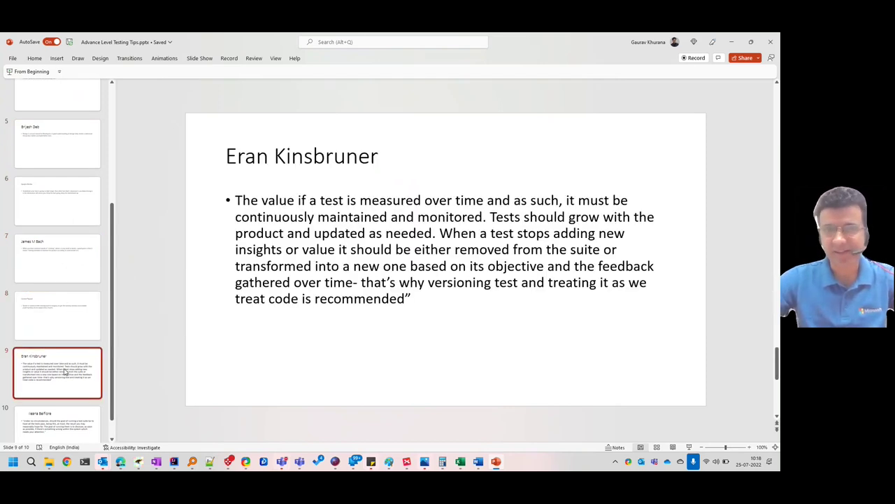
left_click(68, 422)
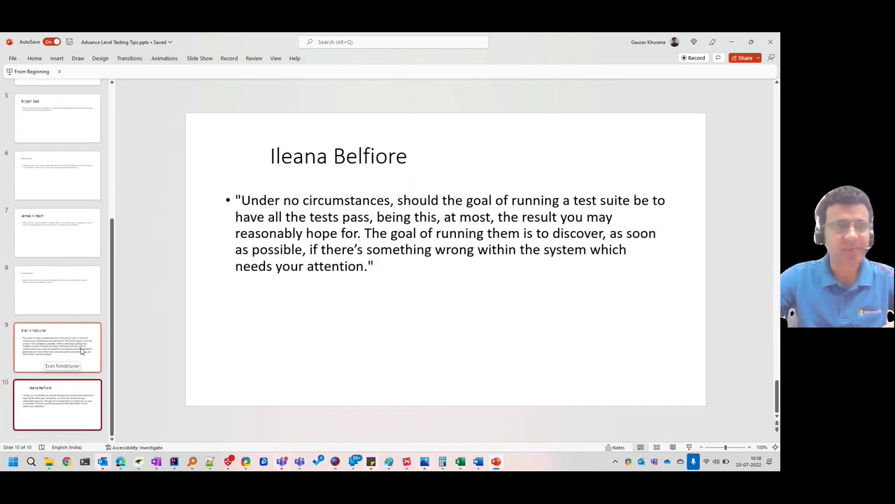
Scroll back up the thumbnails and review slides 2 and 3.
scroll(82, 338, "up", 1)
scroll(82, 339, "up", 1)
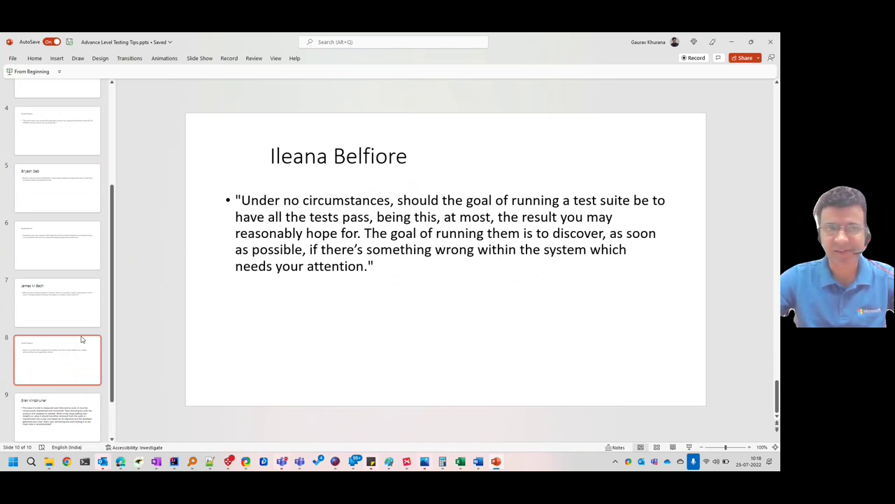
scroll(82, 339, "up", 1)
scroll(82, 339, "up", 1)
scroll(82, 338, "up", 1)
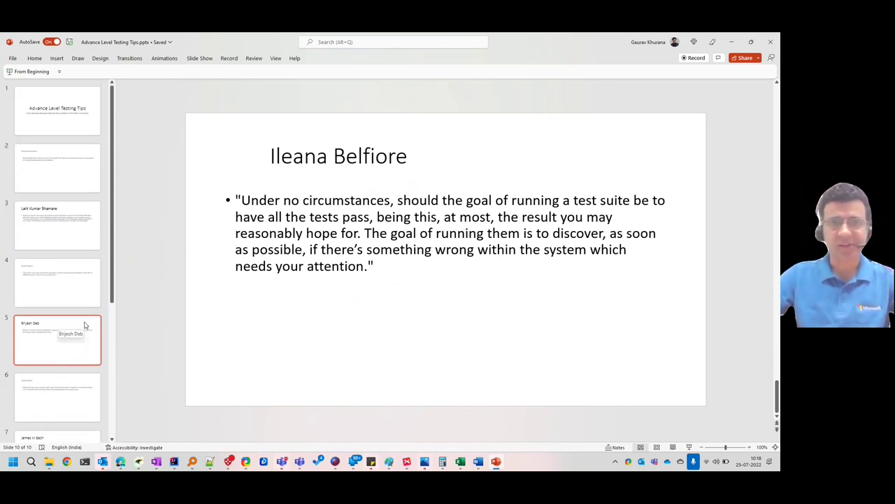
left_click(89, 186)
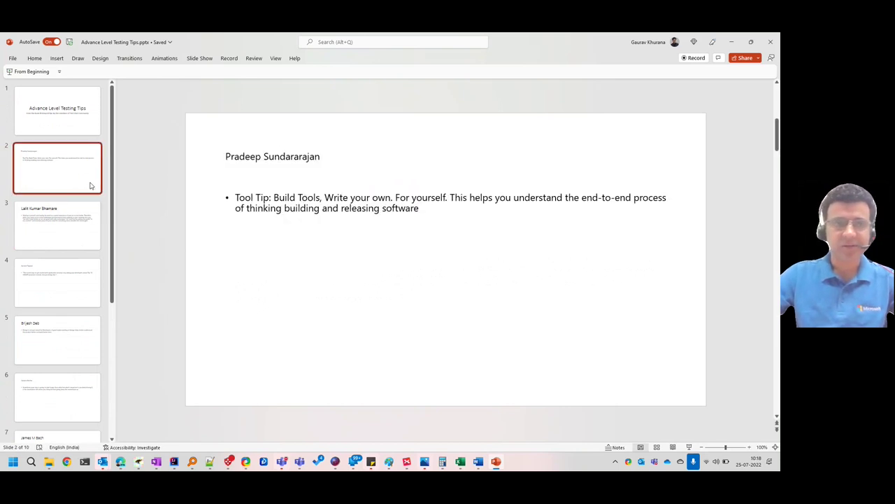
left_click(82, 220)
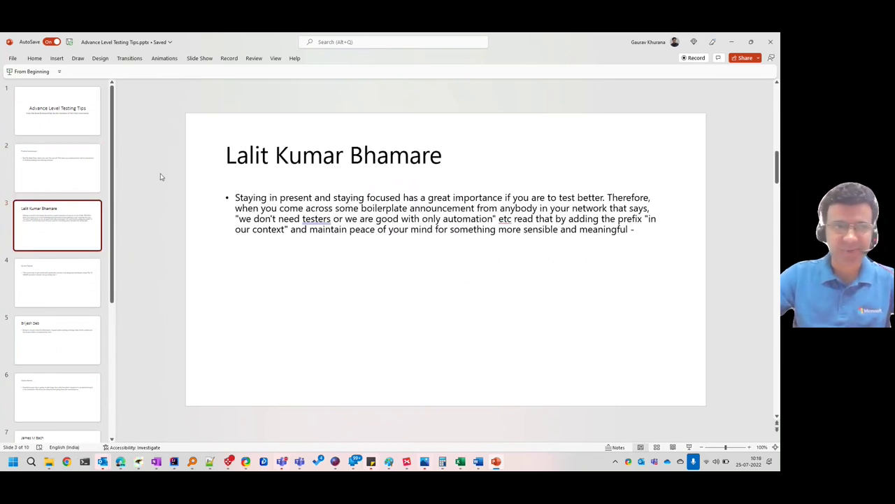
Expand the ribbon and bring up Design Ideas for the title slide.
left_click(35, 58)
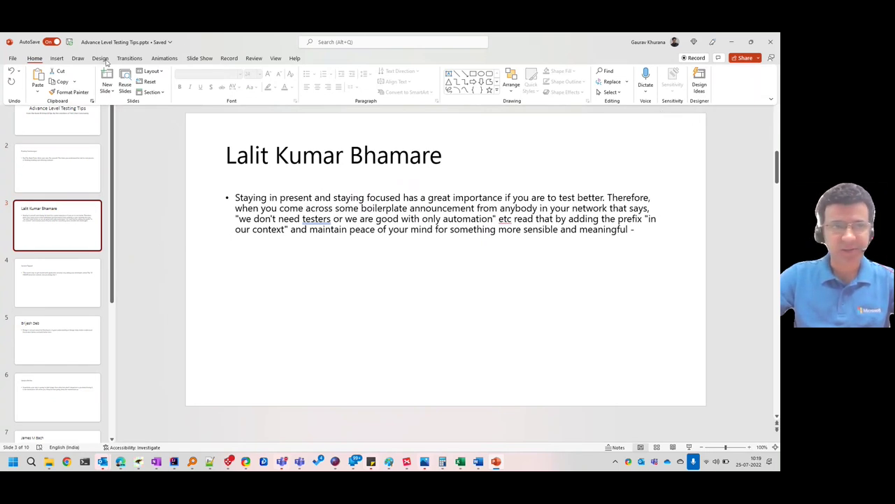
left_click(101, 58)
left_click(740, 86)
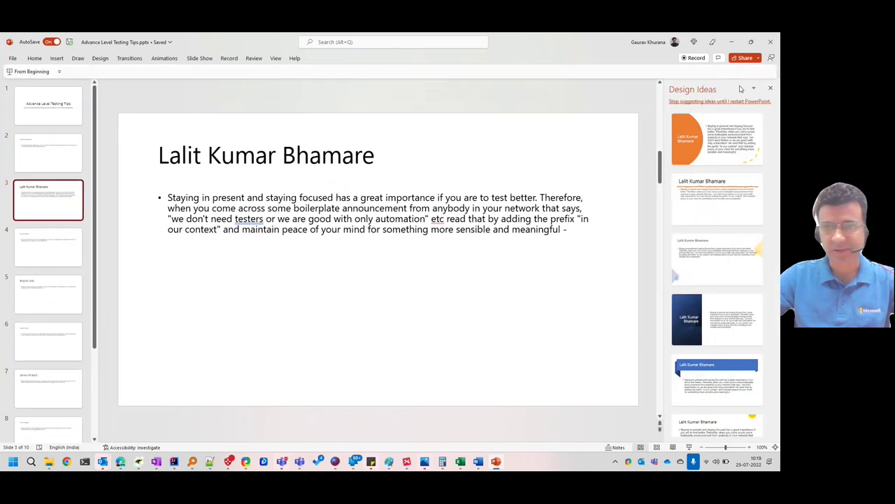
left_click(70, 120)
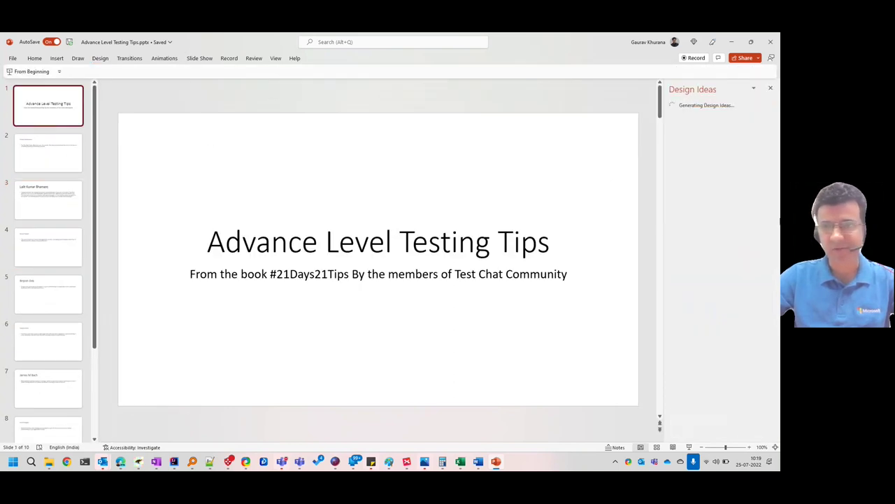
Give the title slide the colourful full-slide pipette photo design.
scroll(735, 274, "down", 2)
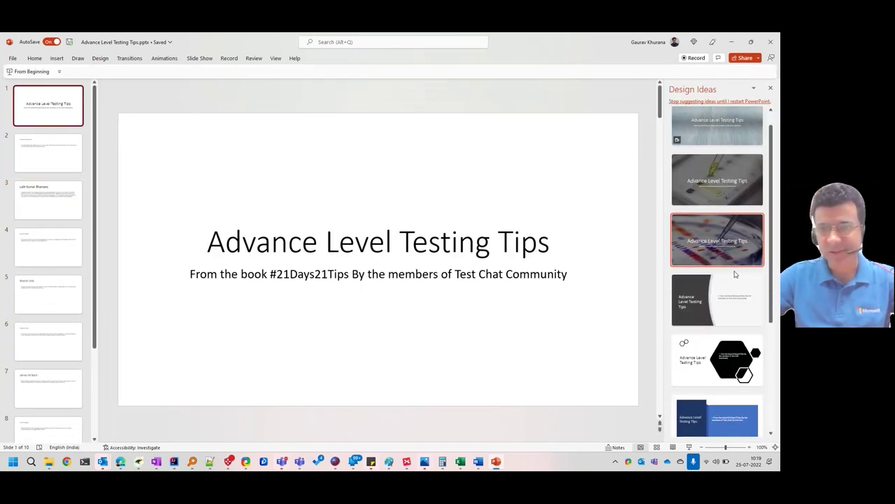
scroll(734, 274, "down", 3)
scroll(735, 274, "up", 3)
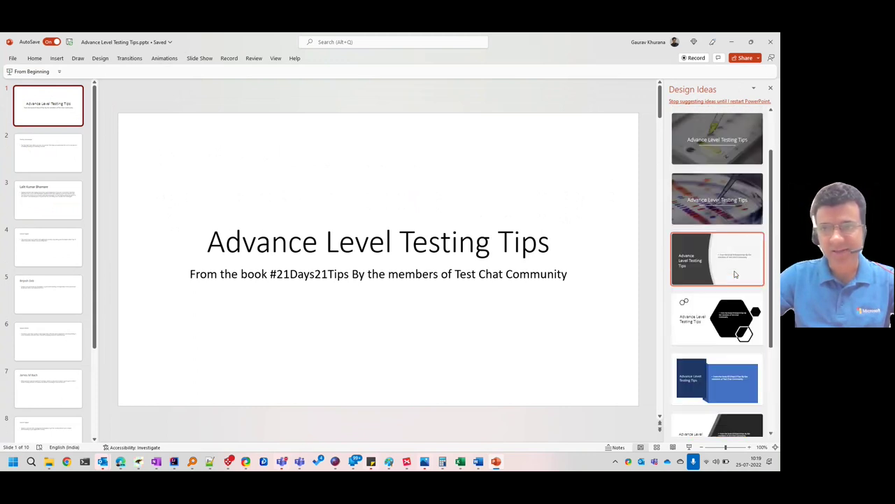
scroll(734, 273, "up", 1)
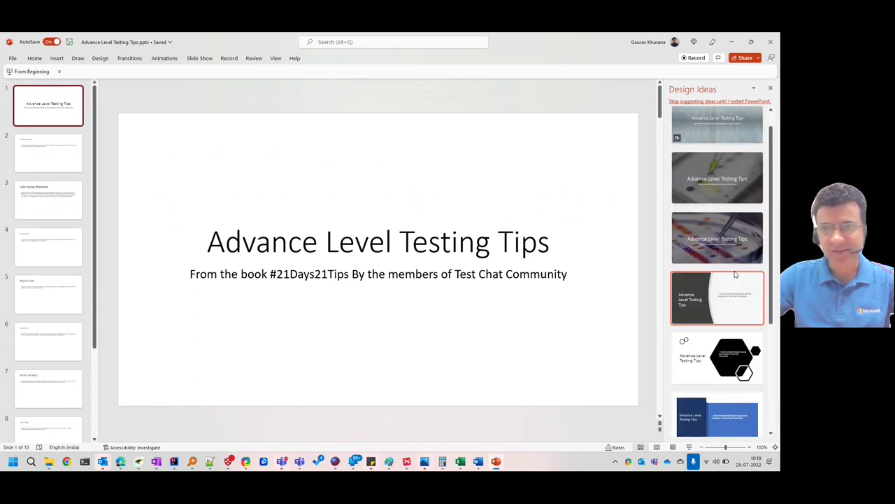
left_click(735, 183)
left_click(708, 246)
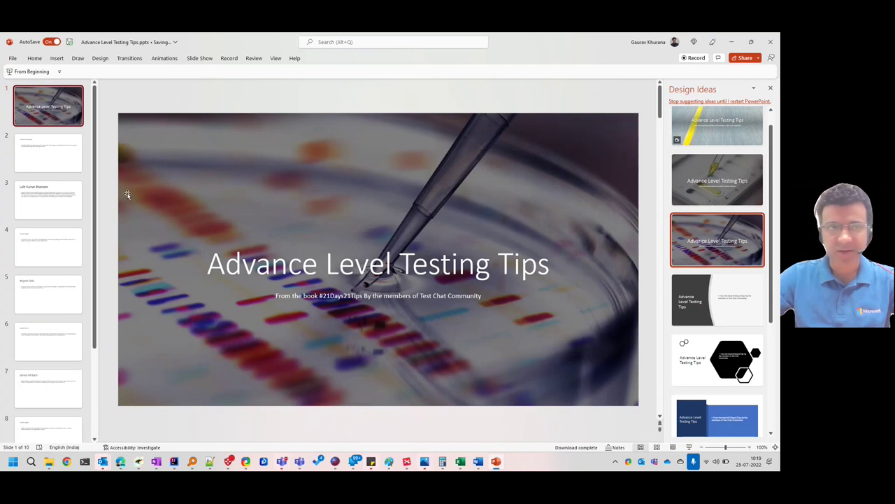
left_click(62, 162)
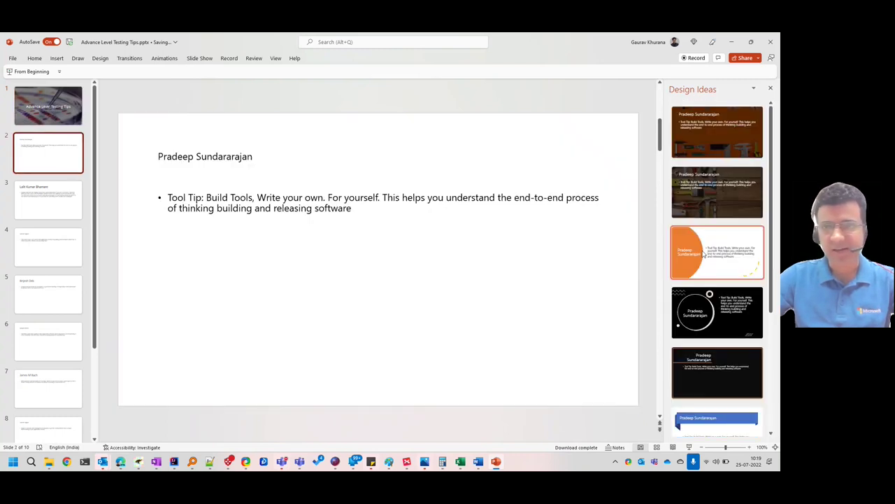
Give slide 2 the orange tools-photo design and slide 3 the robot-and-lightbulb design.
scroll(757, 291, "down", 3)
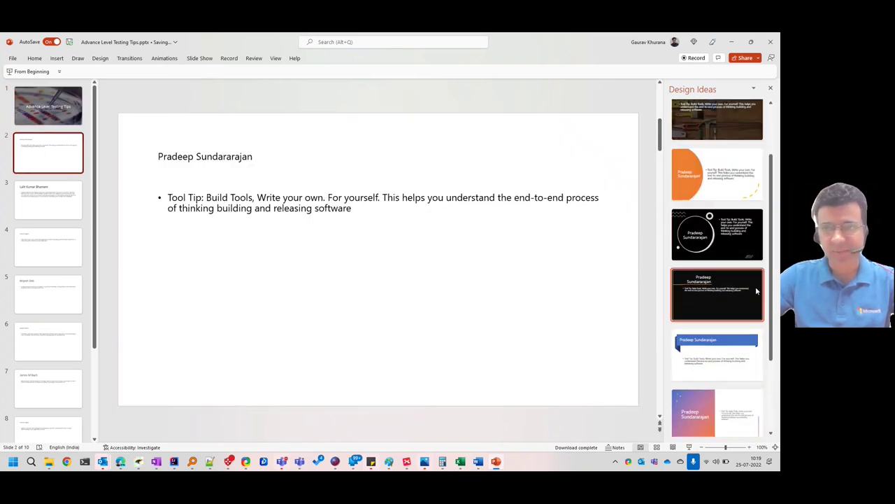
left_click(756, 293)
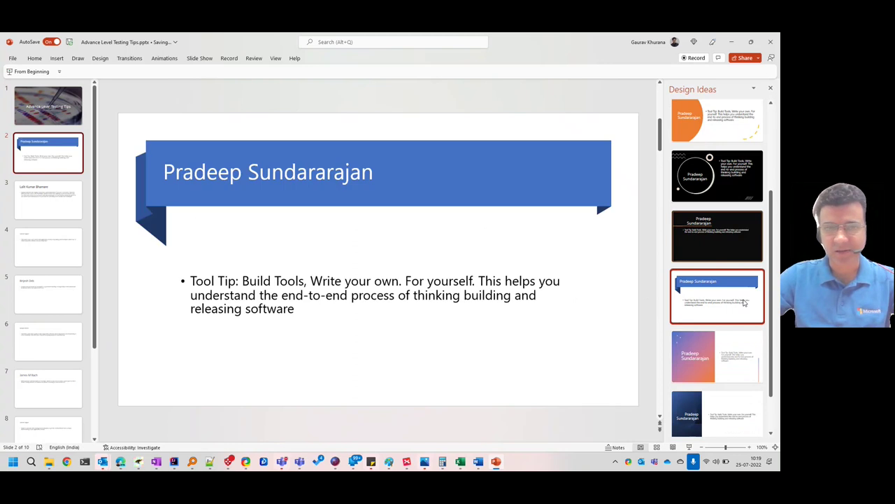
scroll(772, 235, "up", 1)
scroll(771, 234, "up", 2)
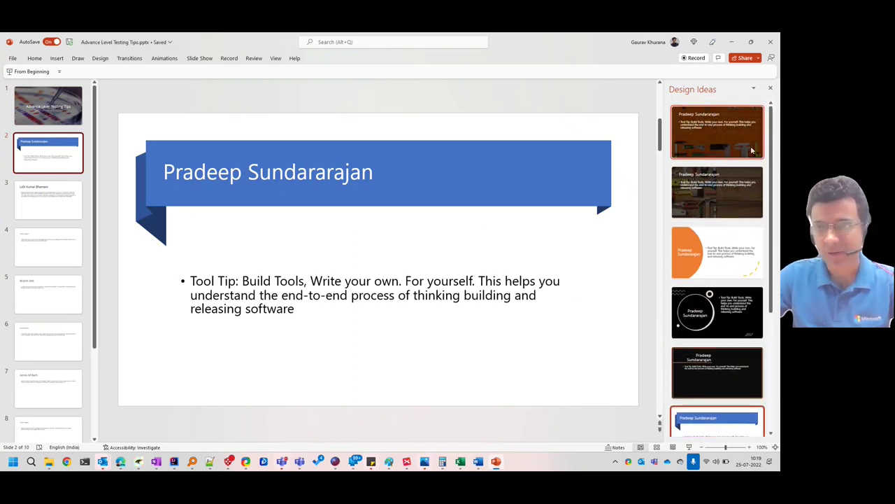
left_click(751, 151)
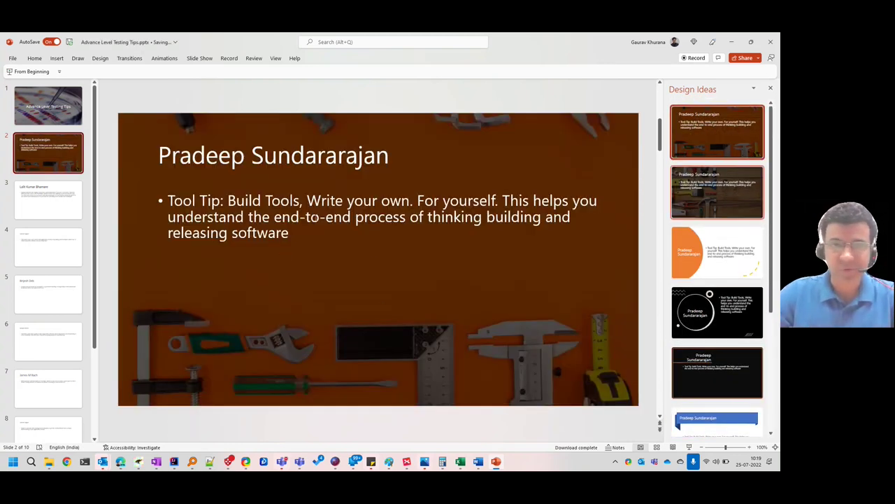
left_click(70, 217)
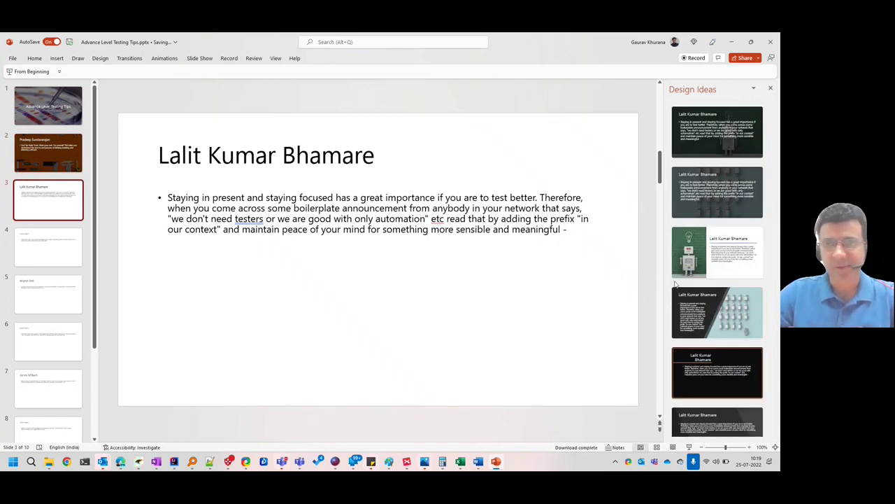
left_click(715, 271)
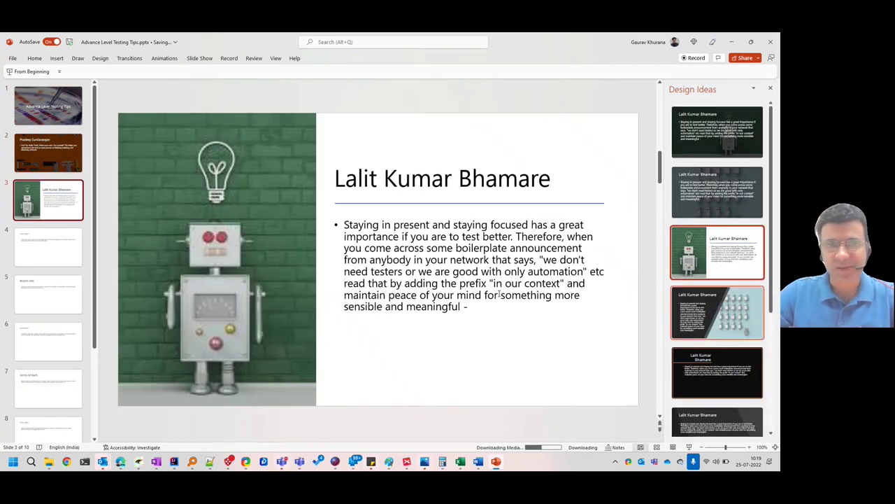
Give slide 4 the dark full-slide server-room photo design.
scroll(747, 316, "down", 2)
scroll(749, 312, "down", 2)
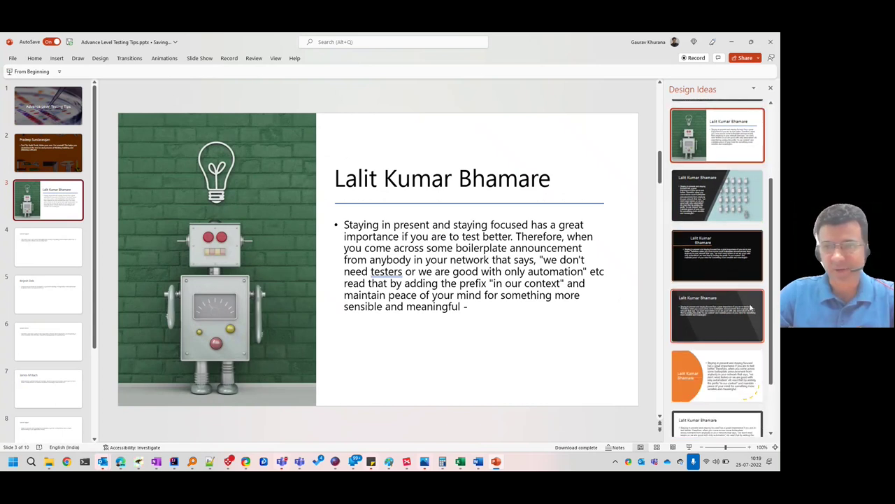
scroll(750, 308, "down", 2)
left_click(75, 260)
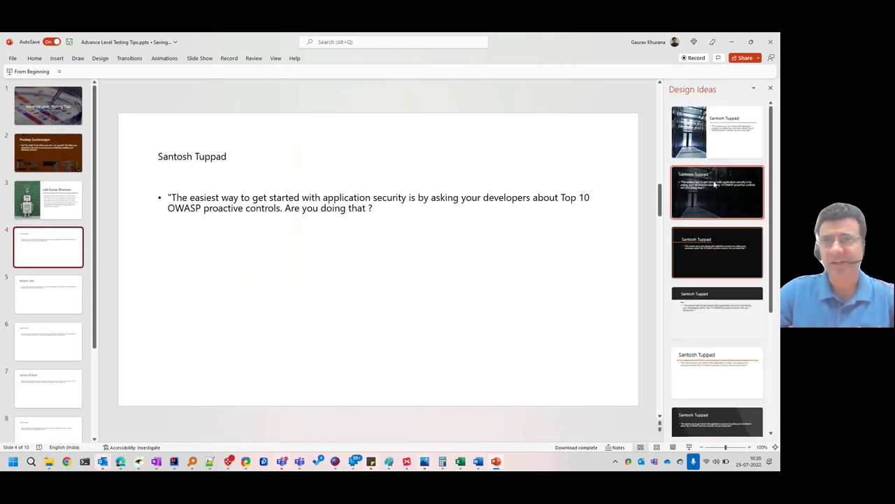
left_click(717, 132)
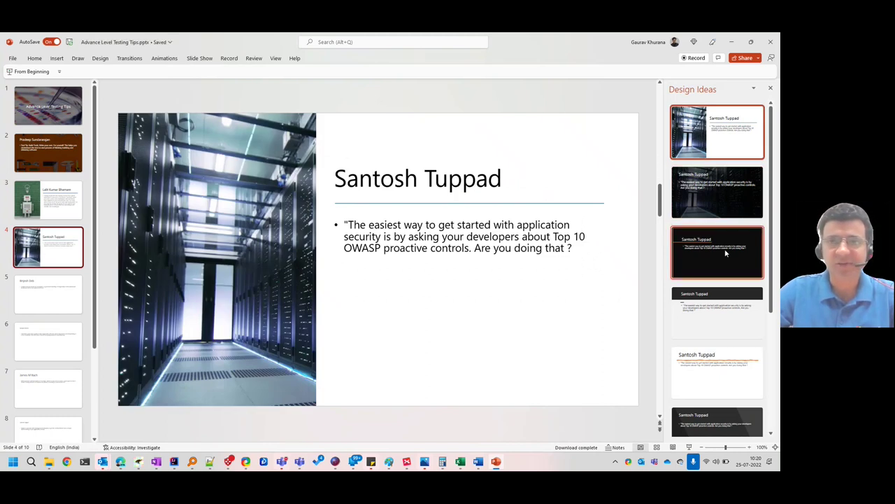
left_click(727, 203)
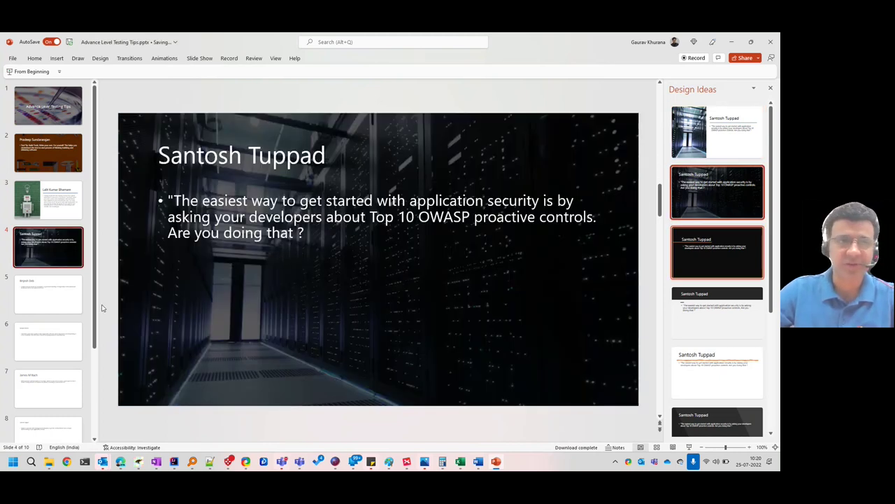
Give slide 5 the colour-swatch photo design.
left_click(40, 298)
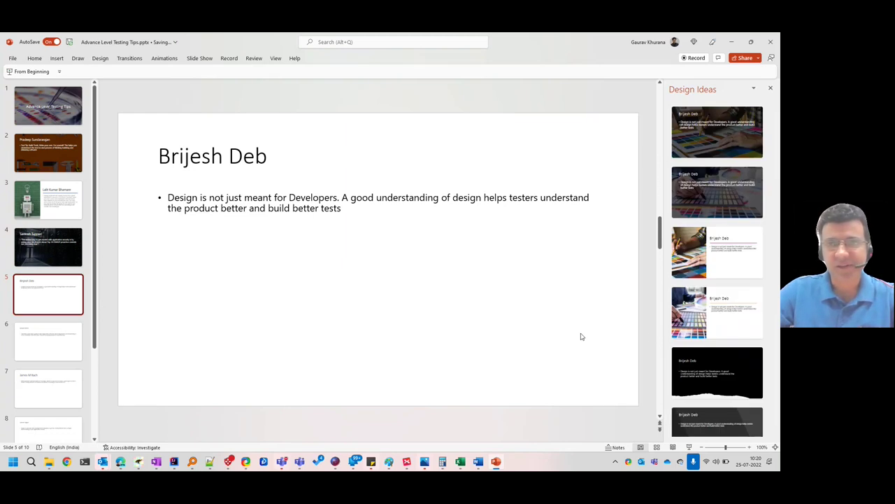
left_click(701, 323)
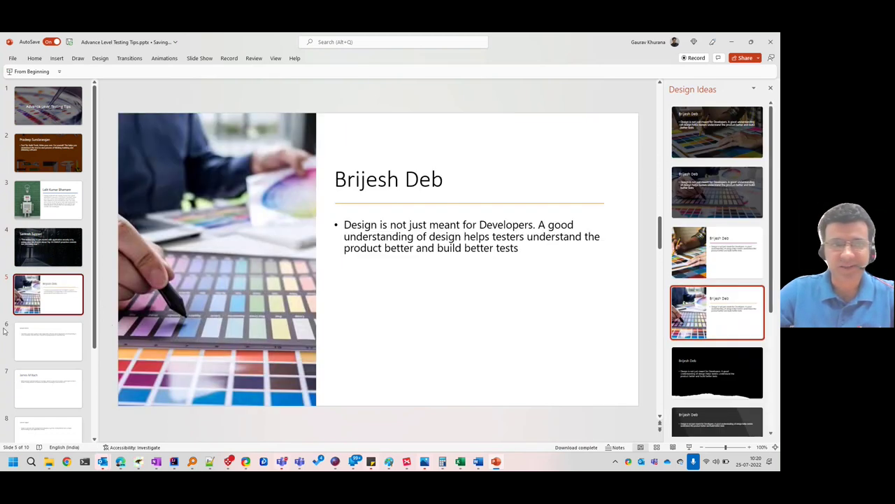
left_click(32, 356)
Give slide 6 the dark full-slide railway-tracks photo design.
scroll(717, 210, "down", 1)
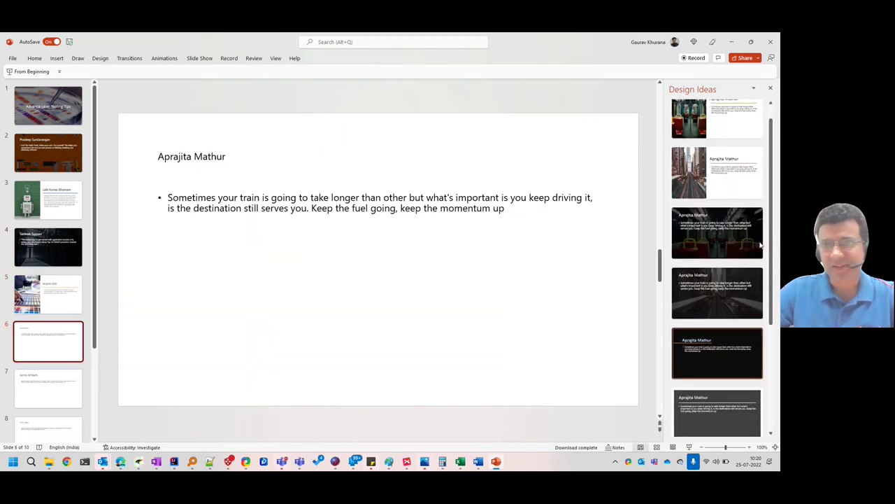
left_click(715, 179)
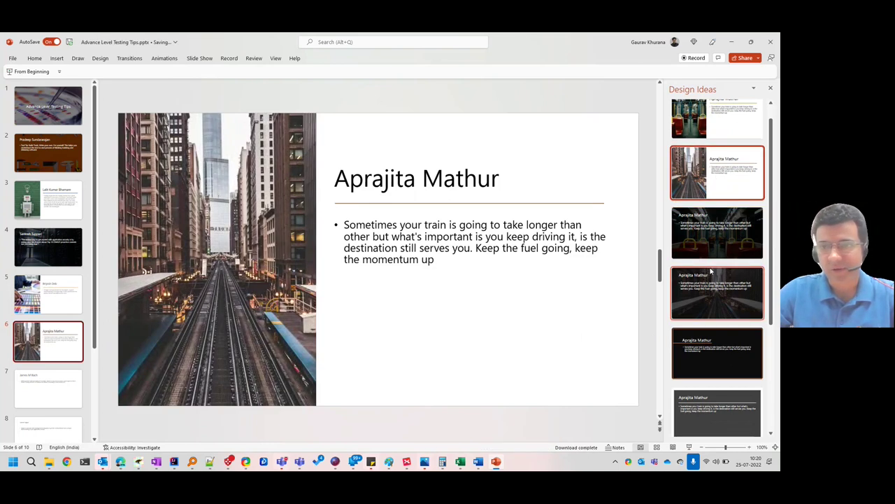
left_click(733, 302)
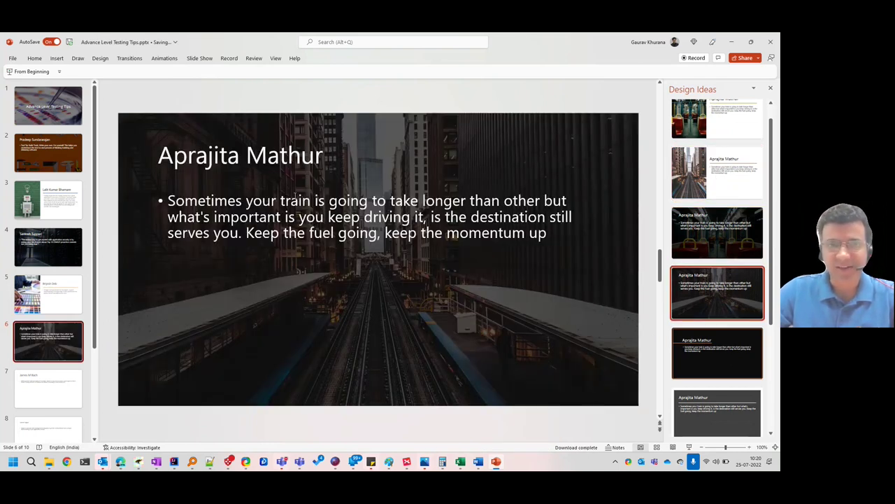
Give slide 7 the dark design with a large title beside the quote.
scroll(707, 310, "down", 2)
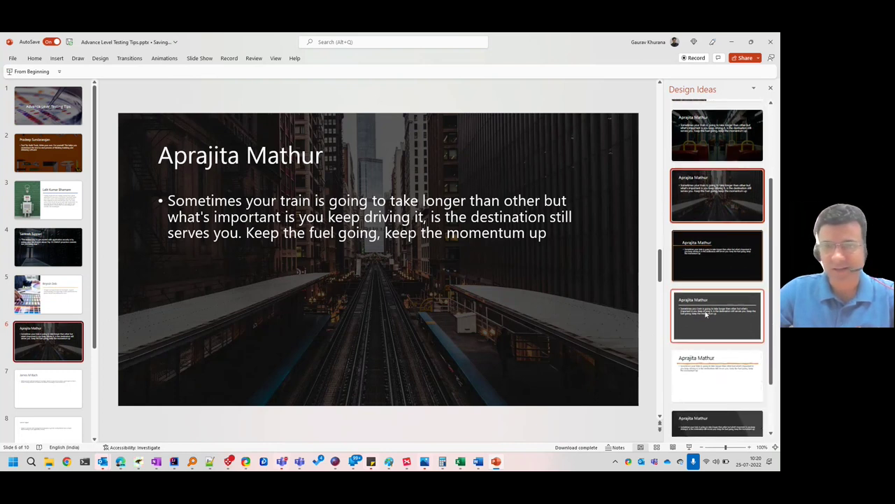
left_click(49, 388)
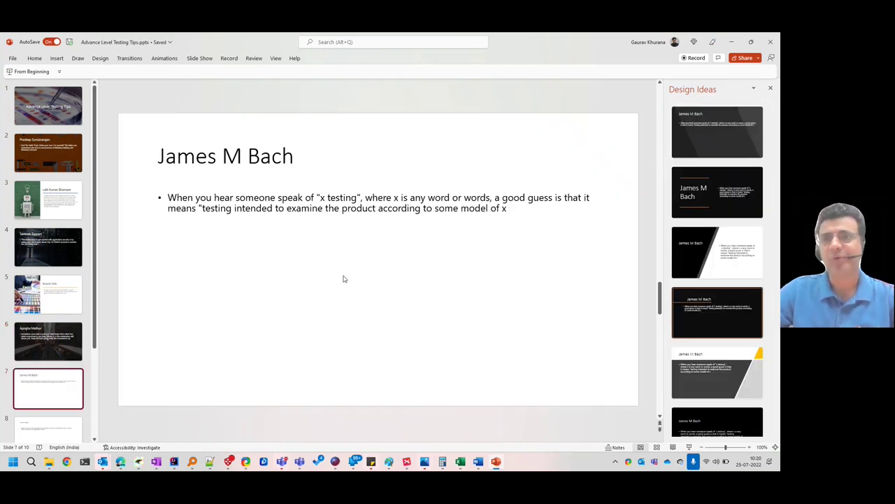
left_click(717, 191)
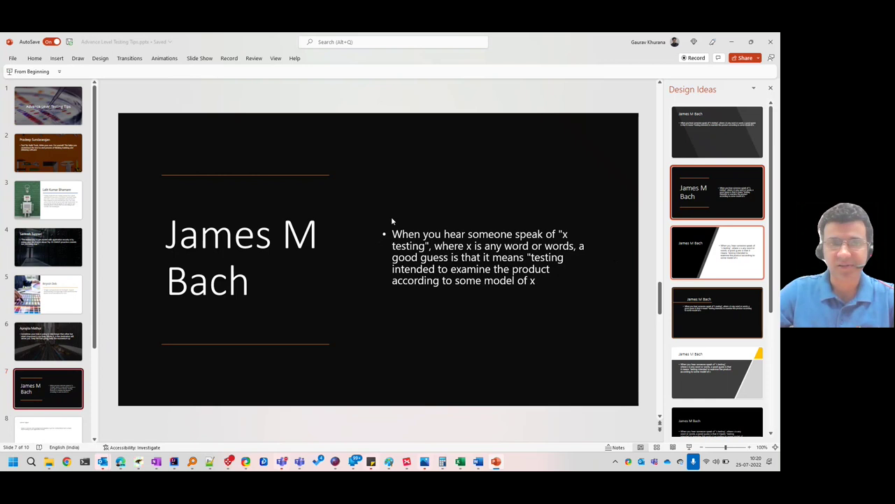
scroll(63, 294, "down", 3)
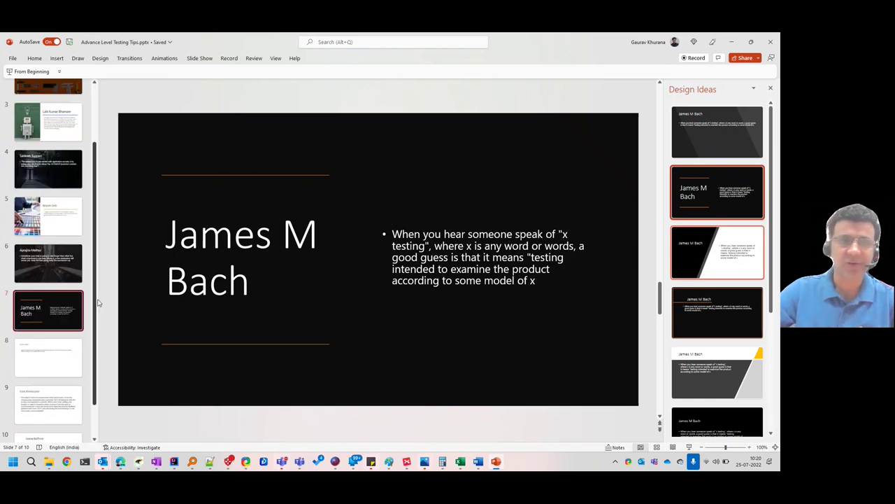
Give slide 8 the diagonal black-and-white split design.
left_click(71, 321)
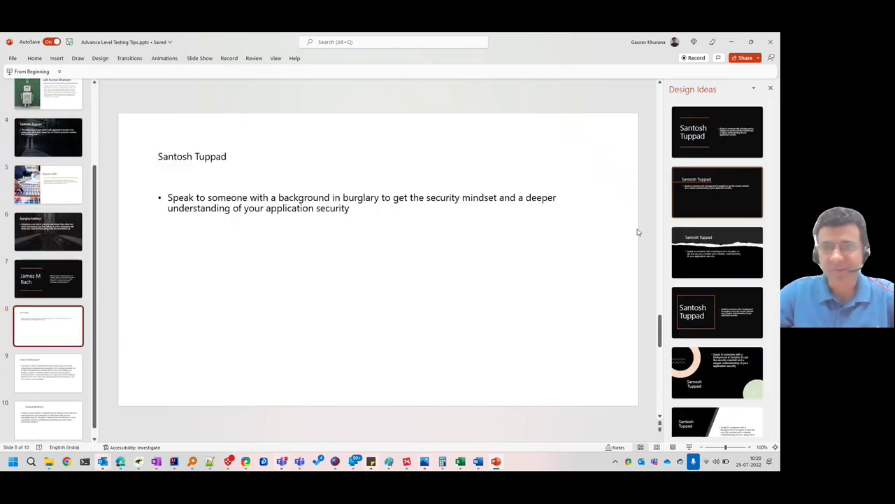
scroll(753, 234, "down", 1)
scroll(753, 235, "down", 1)
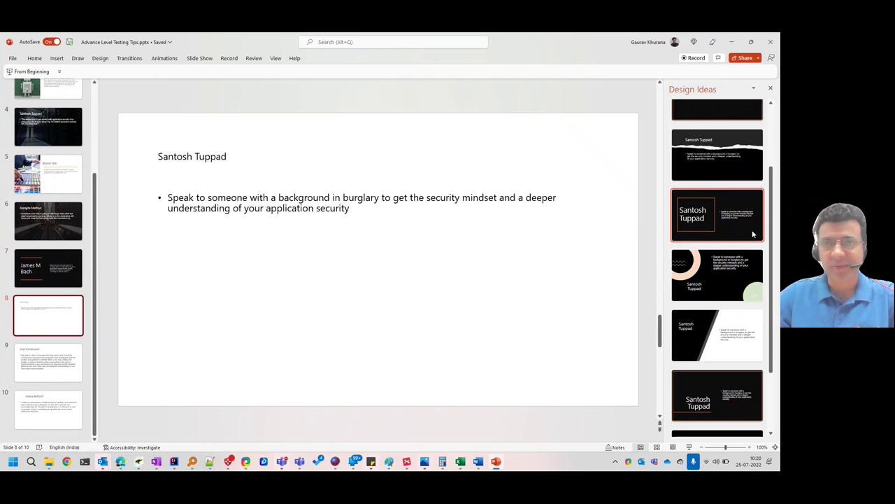
left_click(742, 336)
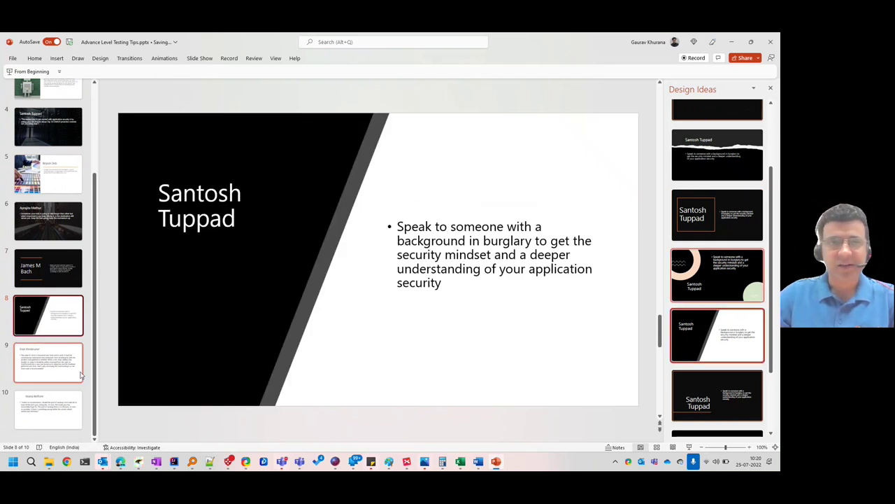
Give slide 9 the desk-and-charts photo design.
key("Page_Down")
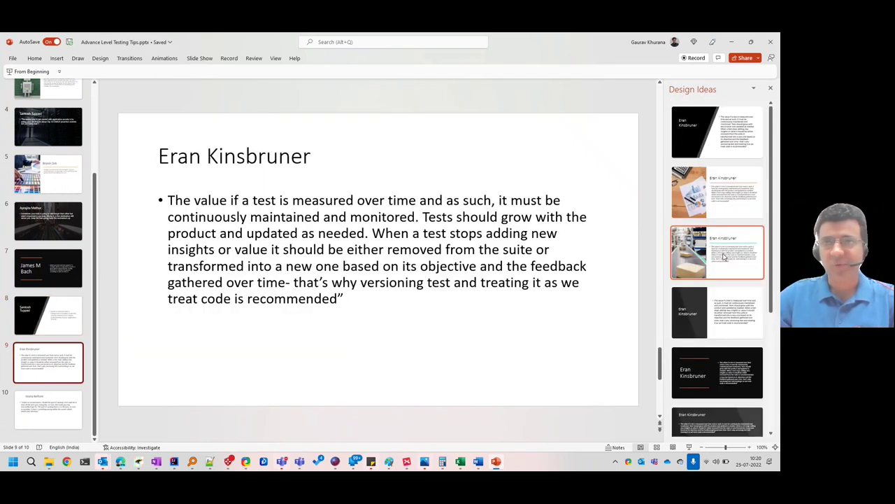
left_click(739, 210)
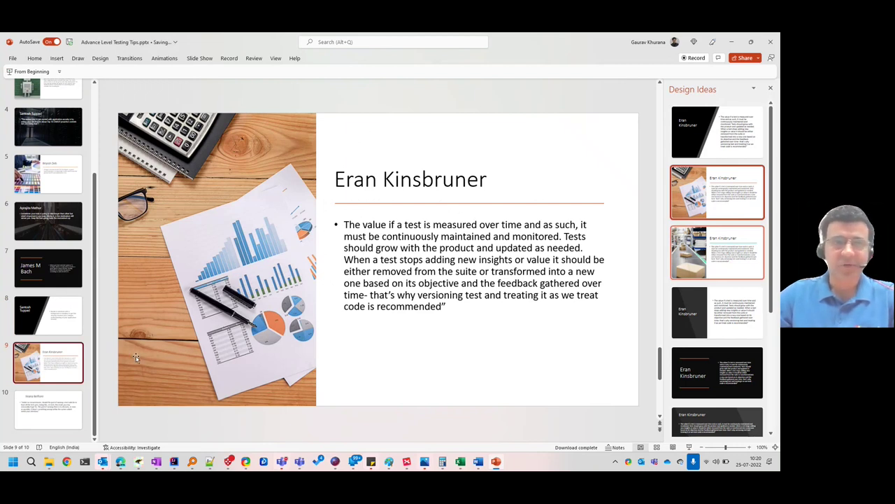
left_click(47, 409)
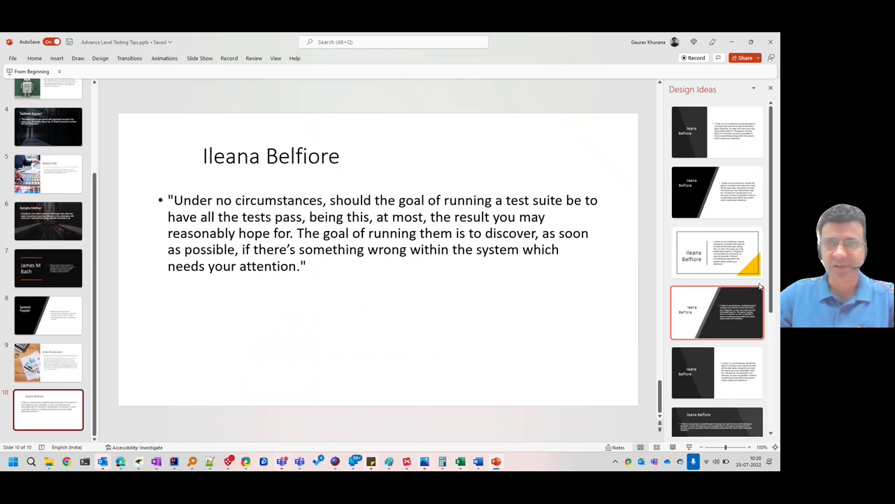
Load more Design Ideas and give slide 10 the overlapping blue two-panel design.
scroll(761, 285, "down", 3)
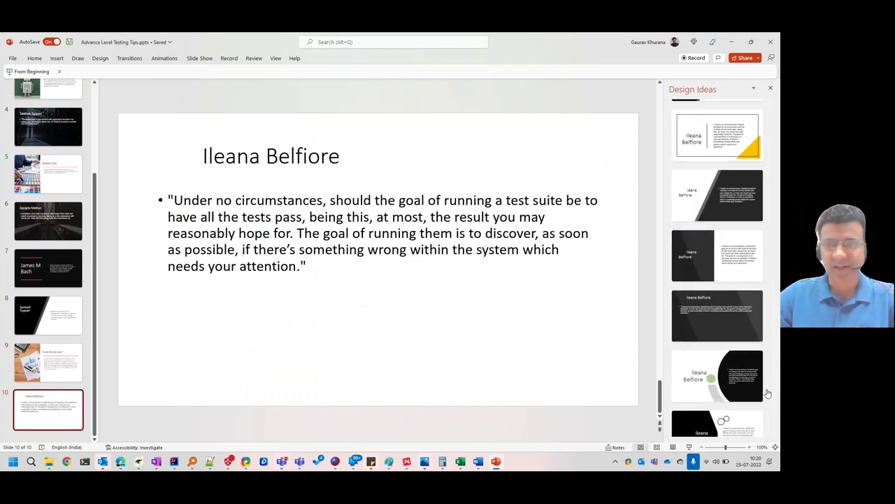
scroll(766, 396, "down", 3)
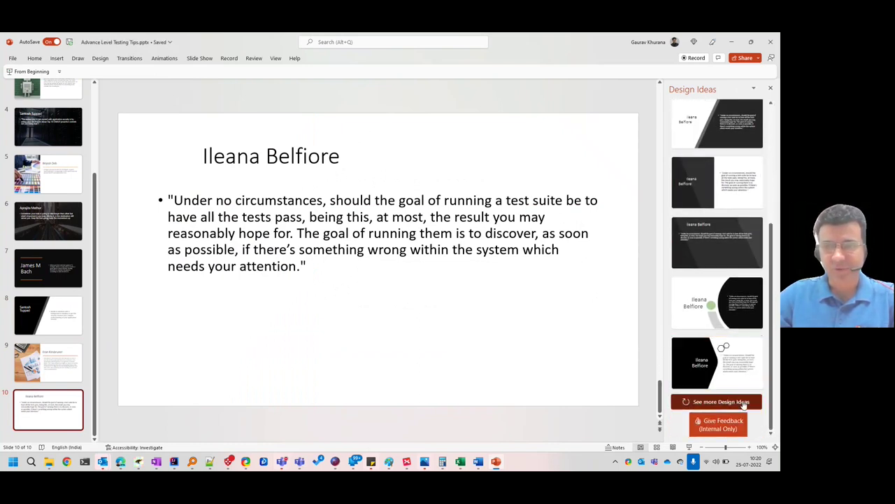
left_click(744, 403)
scroll(754, 336, "down", 2)
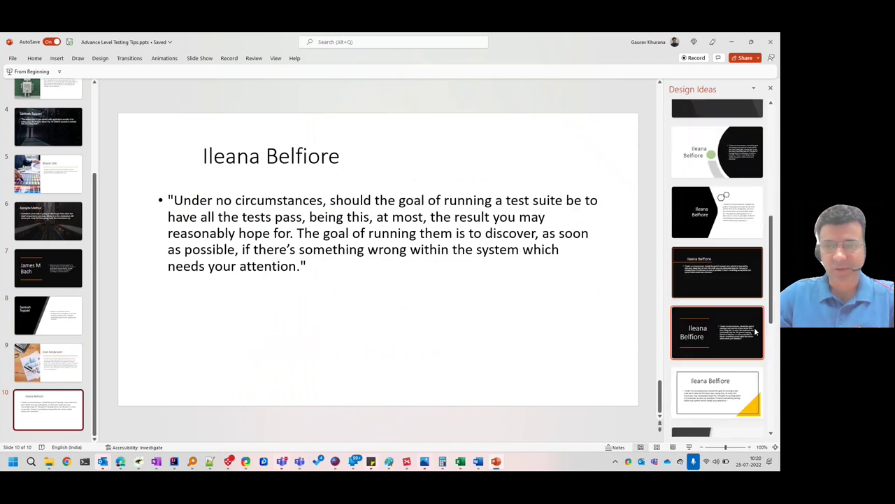
scroll(755, 333, "down", 2)
scroll(755, 333, "down", 1)
scroll(754, 334, "down", 1)
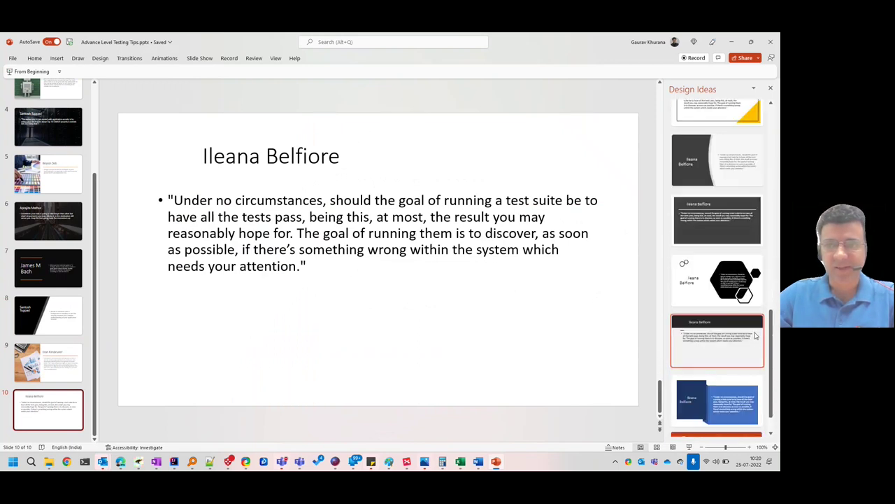
left_click(720, 402)
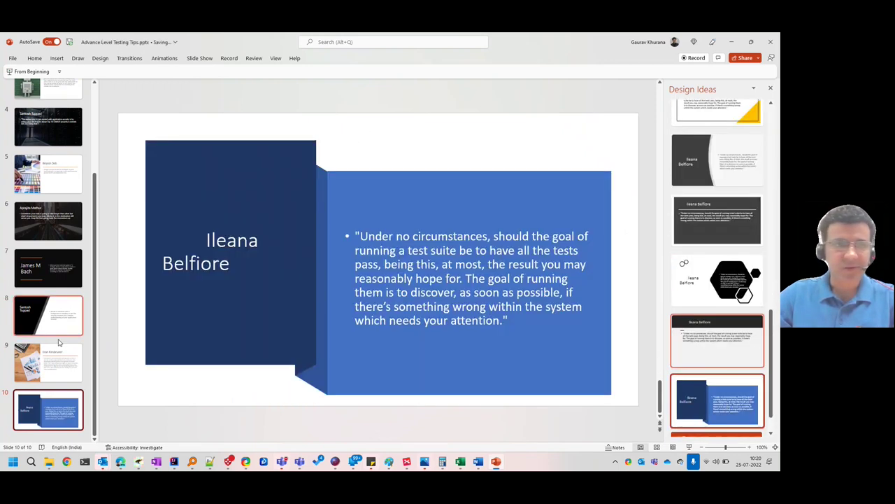
scroll(59, 343, "up", 2)
scroll(60, 343, "up", 1)
scroll(60, 342, "up", 2)
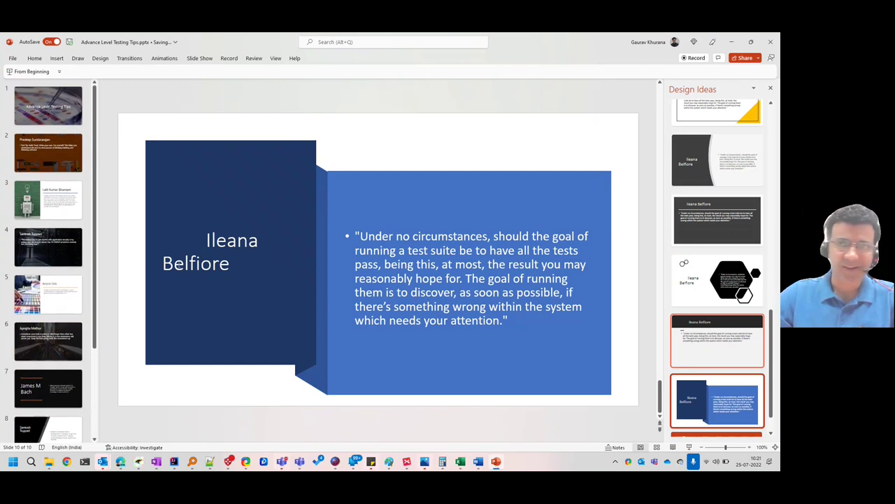